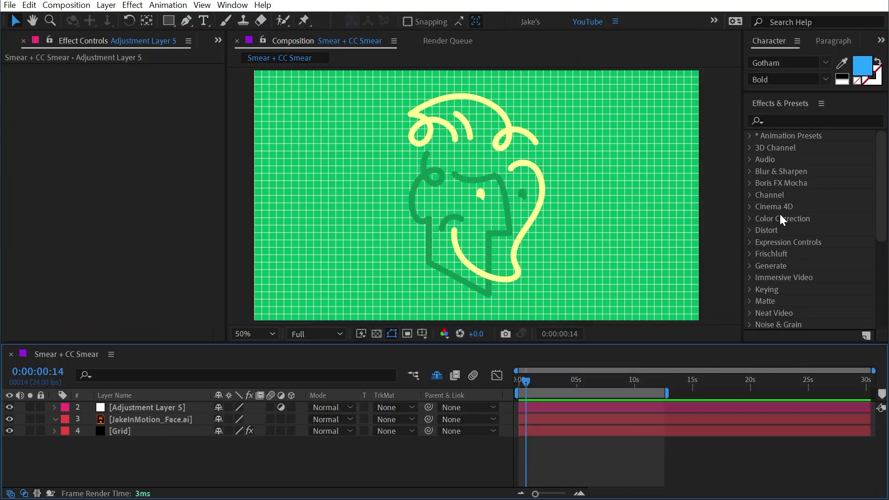
Expand the Distort category in Effects & Presets to reveal CC Smear
click(751, 230)
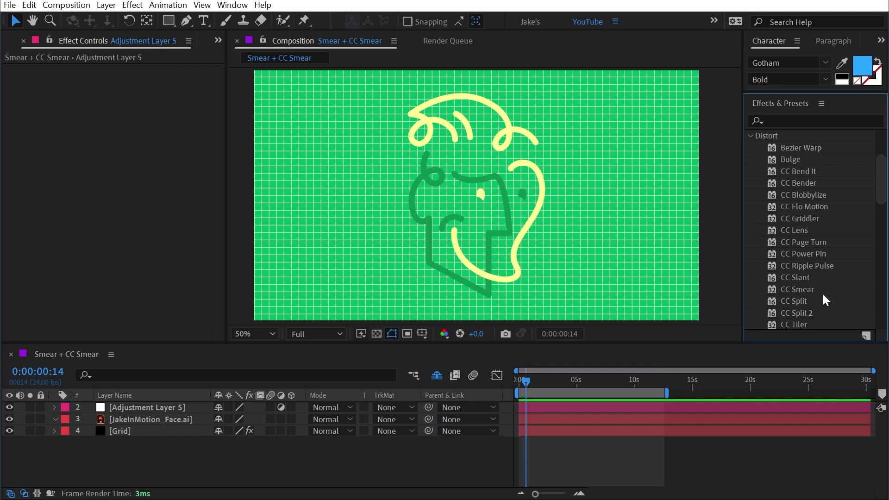
Apply CC Smear to Adjustment Layer 5 with From at 944,536 and To at 520,362
drag(801, 290, 182, 408)
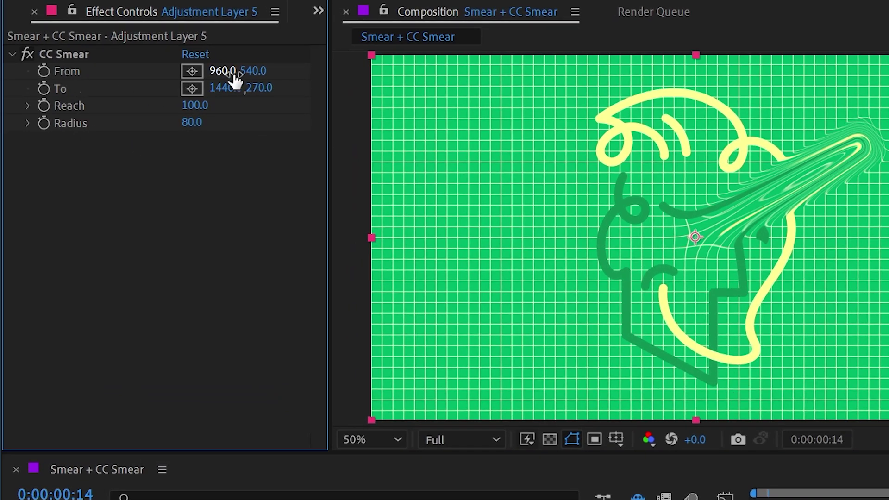
click(696, 238)
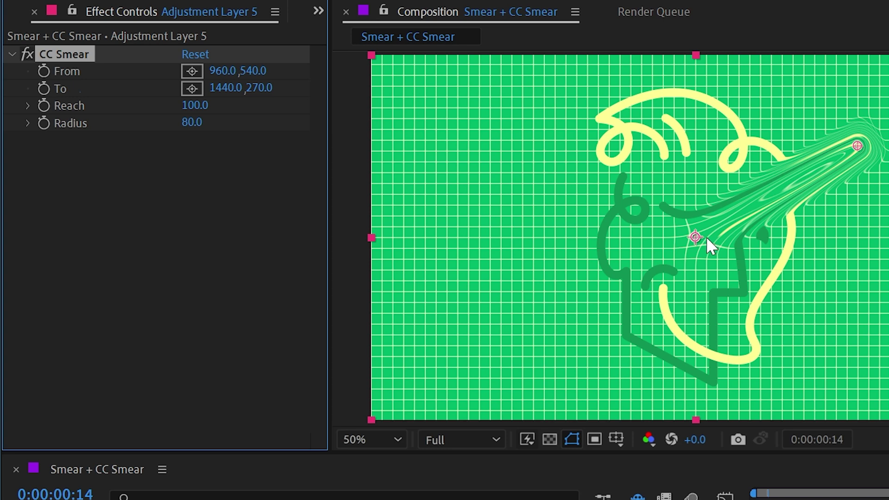
mouse_move(696, 238)
mouse_down()
mouse_move(705, 257)
mouse_move(699, 196)
mouse_move(669, 257)
mouse_move(703, 212)
mouse_move(693, 238)
mouse_move(696, 231)
mouse_up()
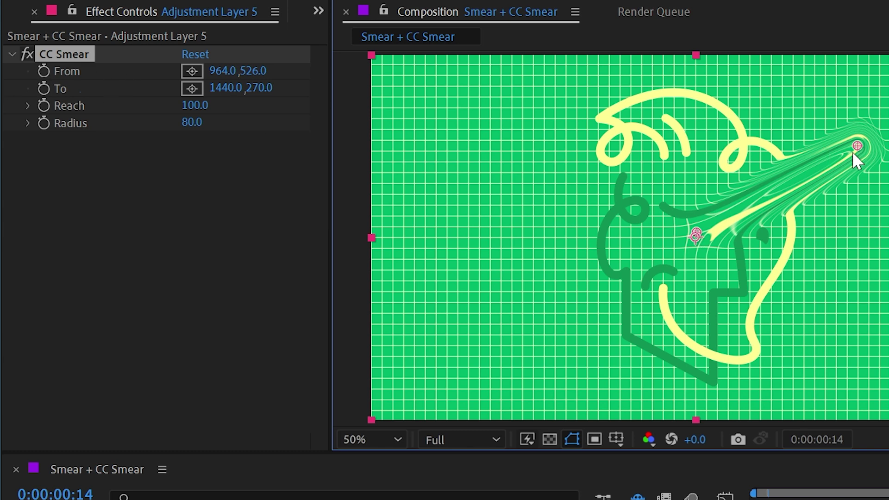
mouse_move(854, 153)
mouse_down()
mouse_move(840, 149)
mouse_move(715, 223)
mouse_move(803, 187)
mouse_move(759, 163)
mouse_move(596, 200)
mouse_move(547, 223)
mouse_up()
mouse_move(694, 236)
mouse_down()
mouse_move(669, 226)
mouse_move(638, 263)
mouse_up()
mouse_move(546, 224)
mouse_down()
mouse_move(634, 262)
mouse_move(542, 180)
mouse_move(639, 263)
mouse_move(547, 176)
mouse_up()
Set CC Smear Reach to 79 and Radius to 100
drag(634, 262, 694, 235)
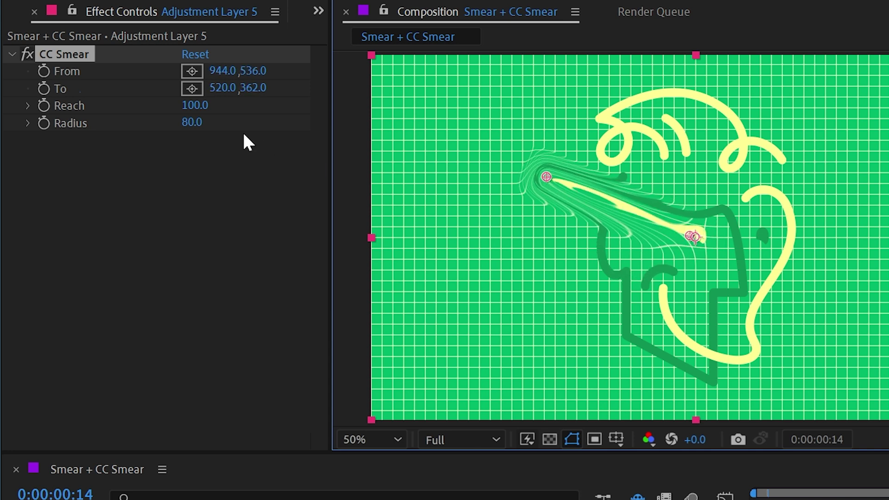
mouse_move(205, 104)
mouse_down()
mouse_move(277, 102)
mouse_move(138, 103)
mouse_move(190, 104)
mouse_move(159, 104)
mouse_move(207, 115)
mouse_up()
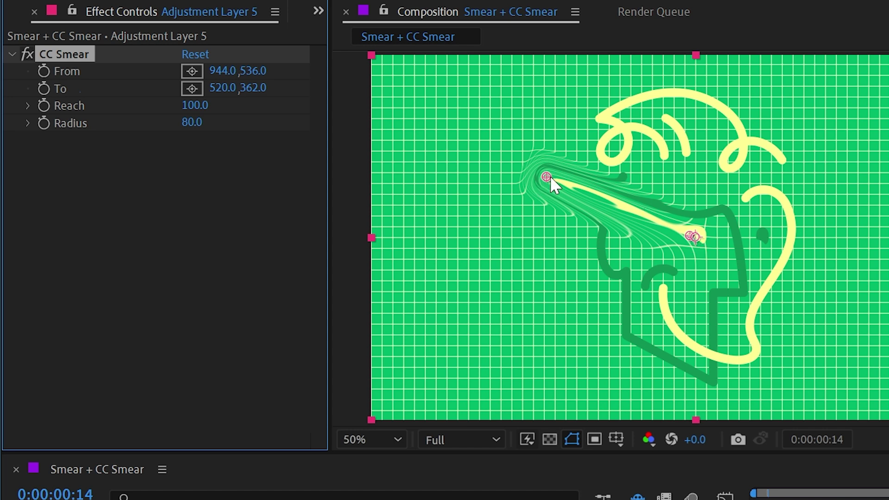
mouse_move(194, 106)
mouse_down()
mouse_move(113, 110)
mouse_move(370, 119)
mouse_up()
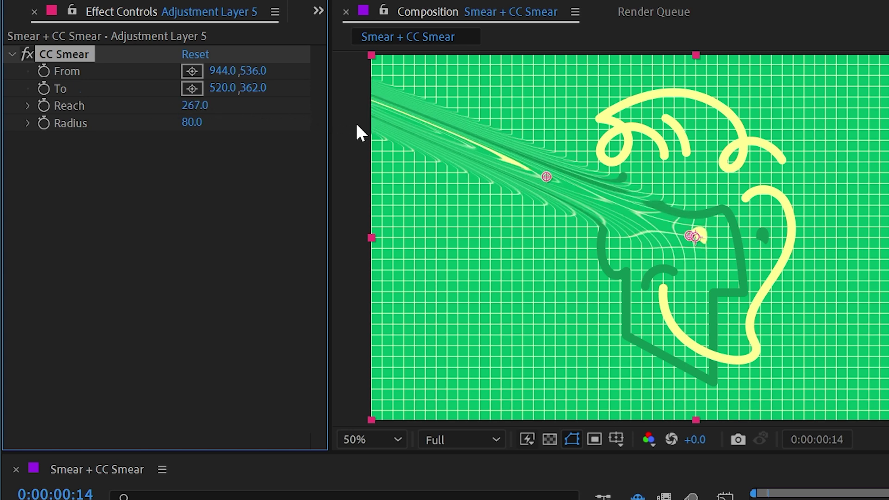
key(ctrl+z)
mouse_move(191, 125)
mouse_down()
mouse_move(272, 115)
mouse_move(180, 128)
mouse_move(241, 124)
mouse_up()
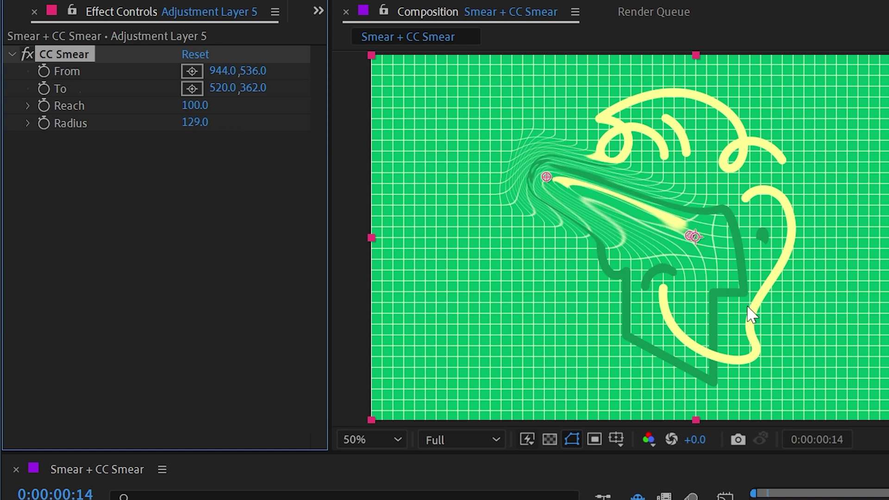
Move CC Smear's To point to 1186,694 and From point to 814,664
mouse_move(546, 178)
mouse_down()
mouse_move(615, 258)
mouse_move(645, 371)
mouse_move(790, 320)
mouse_move(838, 353)
mouse_move(771, 290)
mouse_up()
mouse_move(194, 122)
mouse_down()
mouse_move(161, 135)
mouse_move(86, 128)
mouse_move(171, 131)
mouse_move(132, 106)
mouse_move(111, 109)
mouse_move(165, 121)
mouse_move(99, 115)
mouse_move(175, 121)
mouse_move(196, 135)
mouse_up()
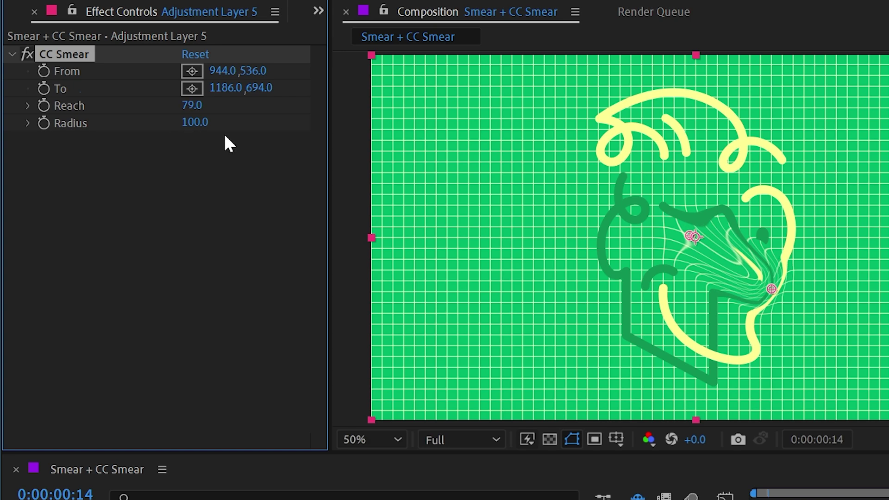
mouse_move(693, 236)
mouse_down()
mouse_move(697, 248)
mouse_move(645, 288)
mouse_up()
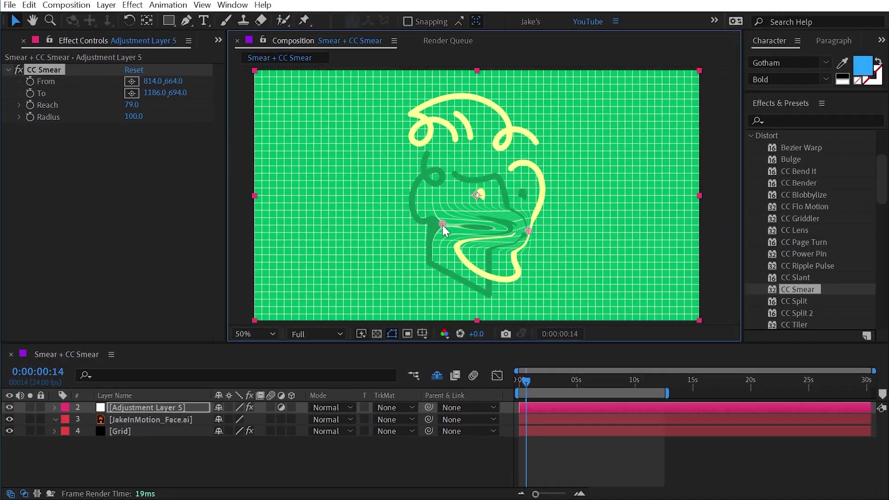
Disable CC Smear and apply the Distort > Smear effect to the adjustment layer
click(19, 69)
scroll(803, 246, down, 6)
drag(792, 271, 131, 190)
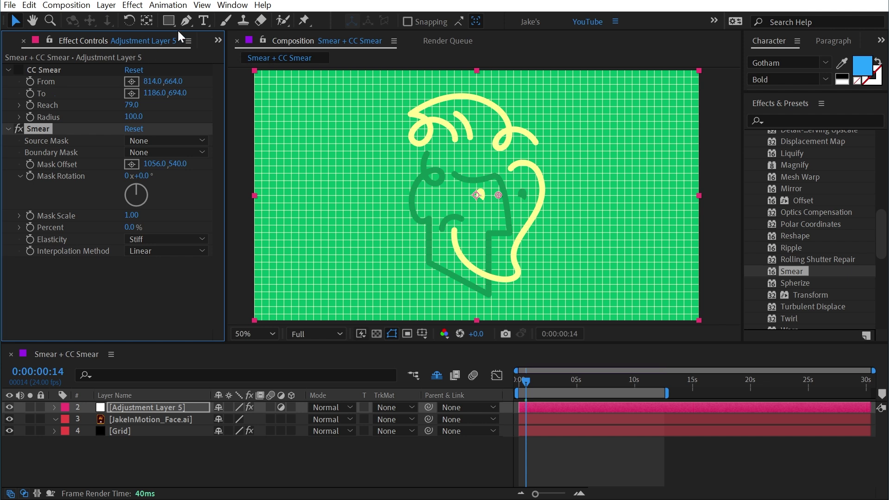
Draw an ellipse mask over the face, name it 'Source Mask', and use it as Smear's Source Mask
drag(169, 21, 204, 50)
drag(453, 170, 505, 222)
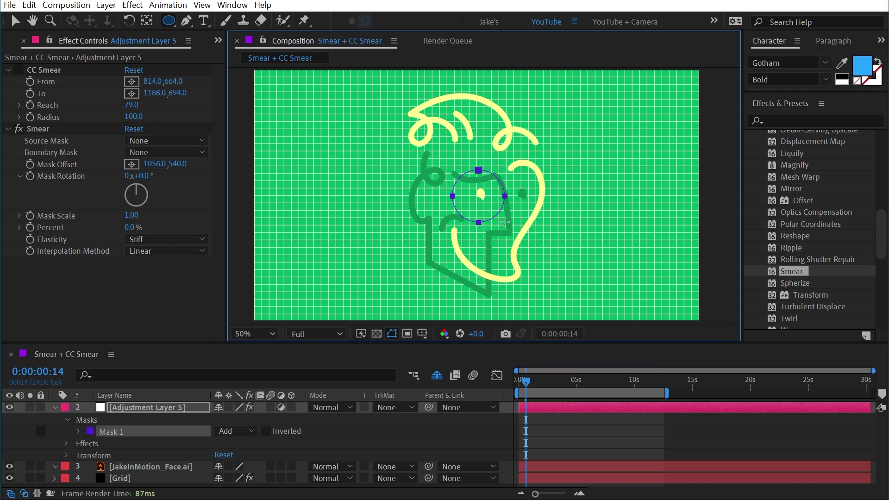
click(111, 433)
key(Return)
text(Sourc)
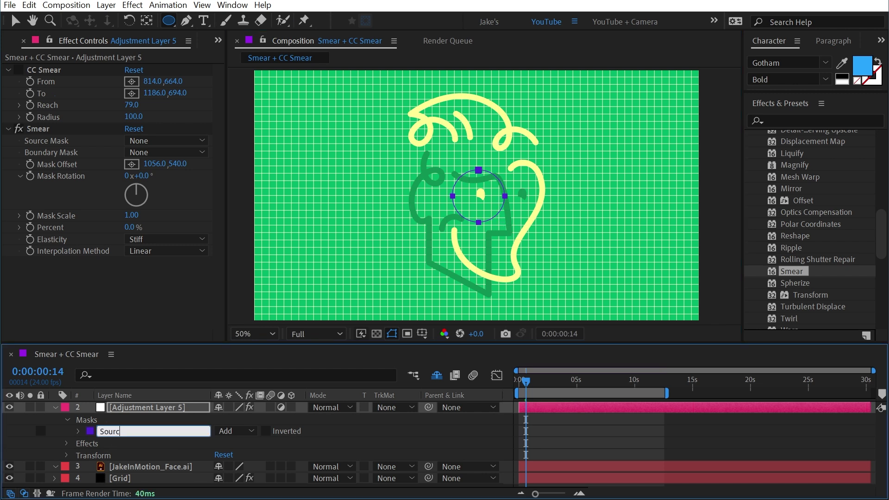
text(e Mask)
key(Return)
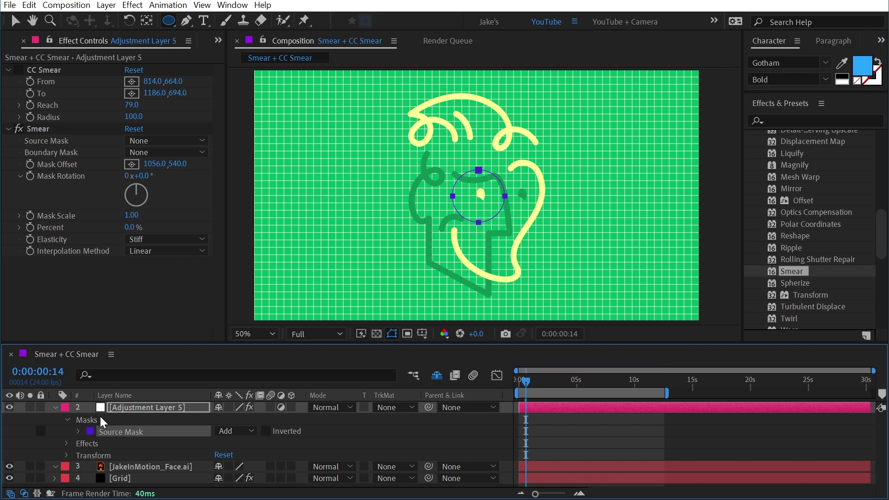
click(162, 142)
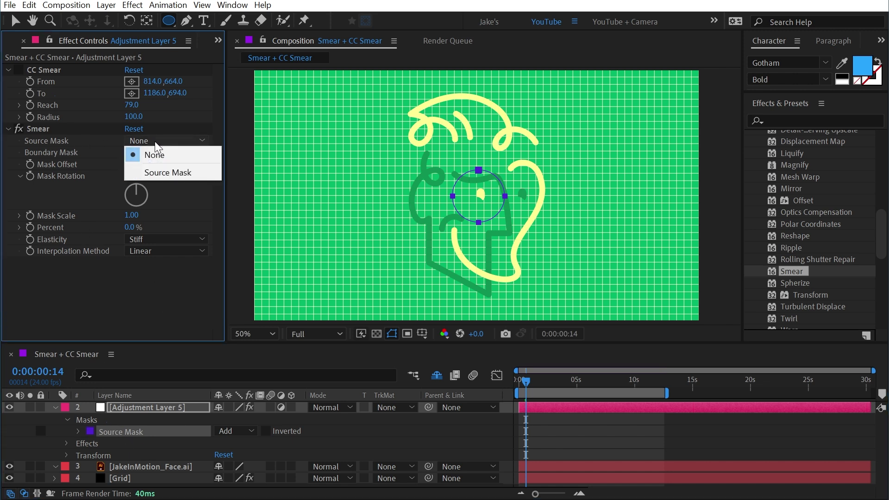
click(155, 170)
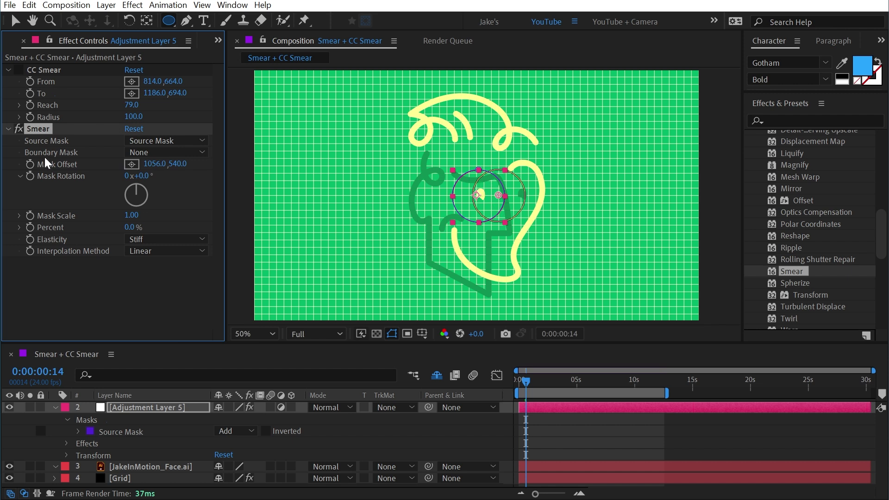
Add a full-frame rectangle mask named 'Boundary Mask' and set it as Smear's Boundary Mask
drag(168, 20, 195, 22)
double_click(167, 21)
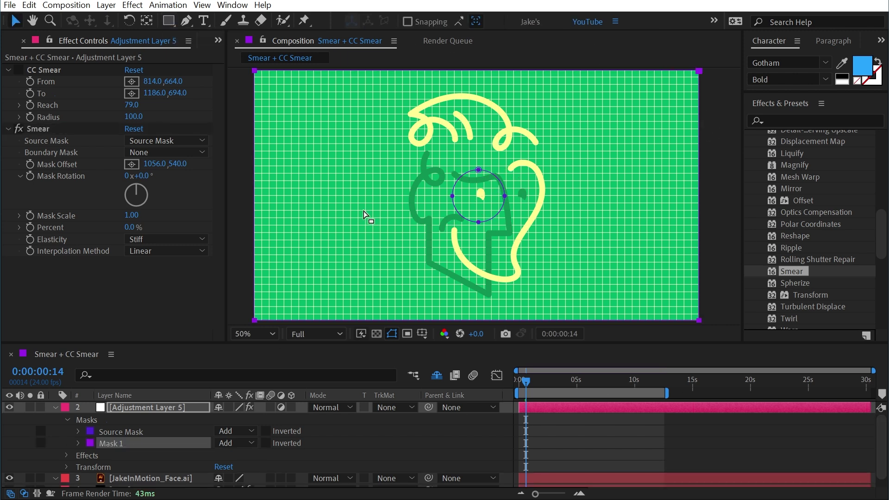
click(122, 444)
key(Return)
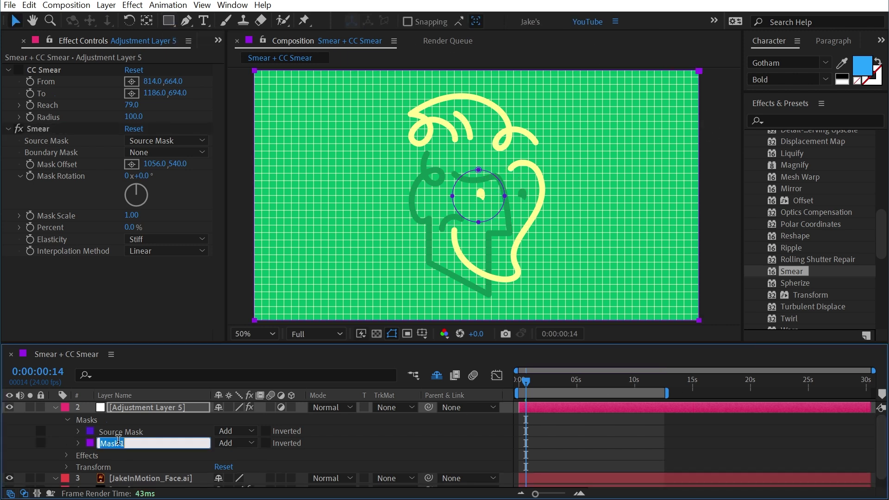
text(Boundary Mask)
key(Return)
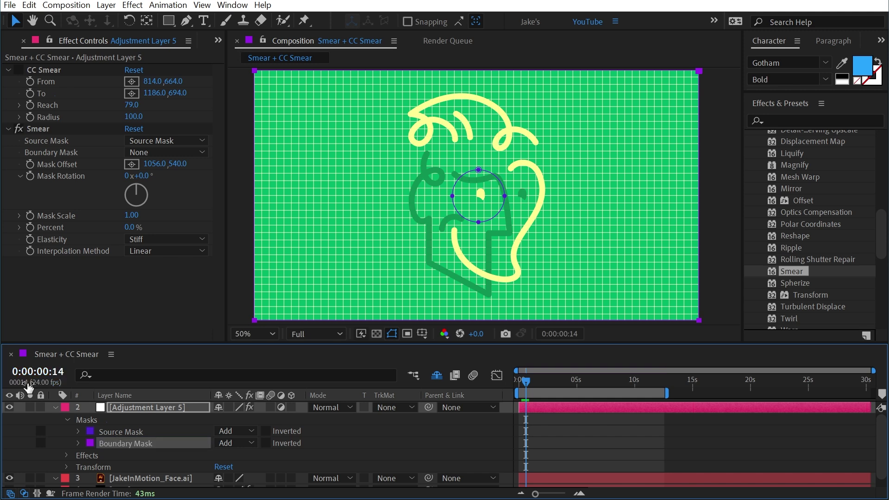
click(146, 150)
click(170, 199)
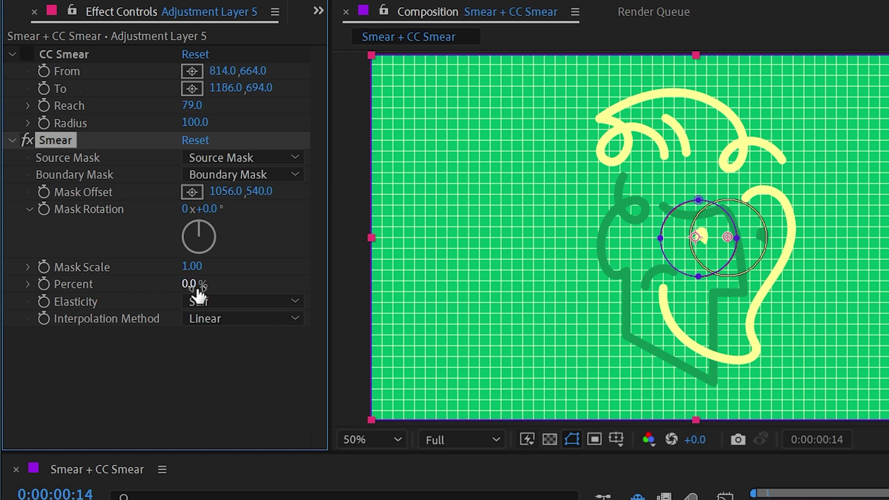
Raise Smear Percent to 100% and position the Smear Mask Offset at 695,550
drag(193, 284, 366, 284)
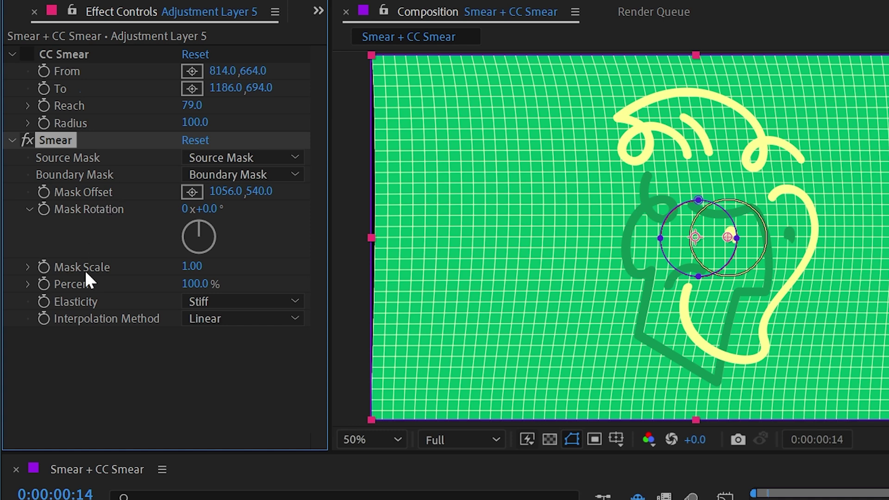
mouse_move(225, 191)
mouse_down()
mouse_move(131, 195)
mouse_move(139, 196)
mouse_up()
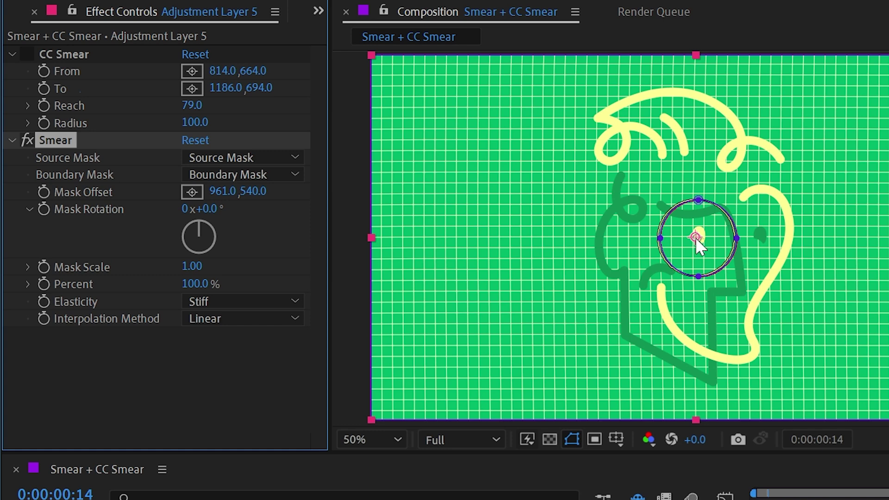
drag(695, 238, 605, 221)
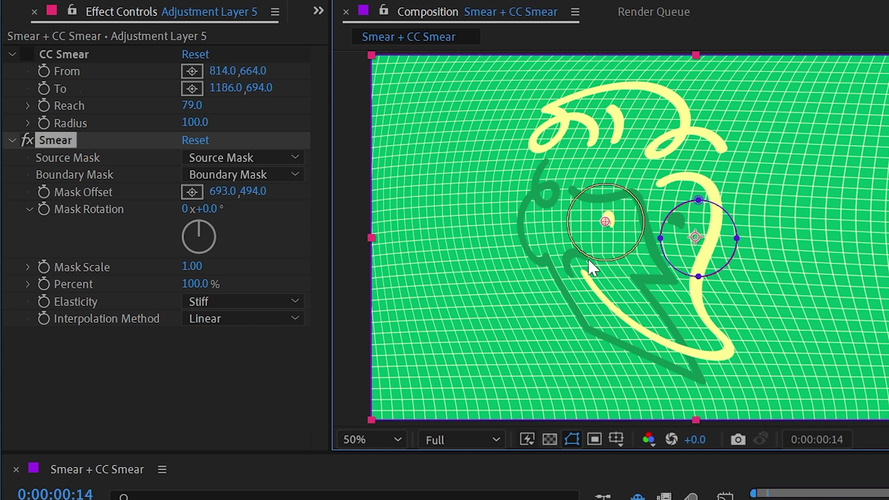
drag(699, 200, 702, 177)
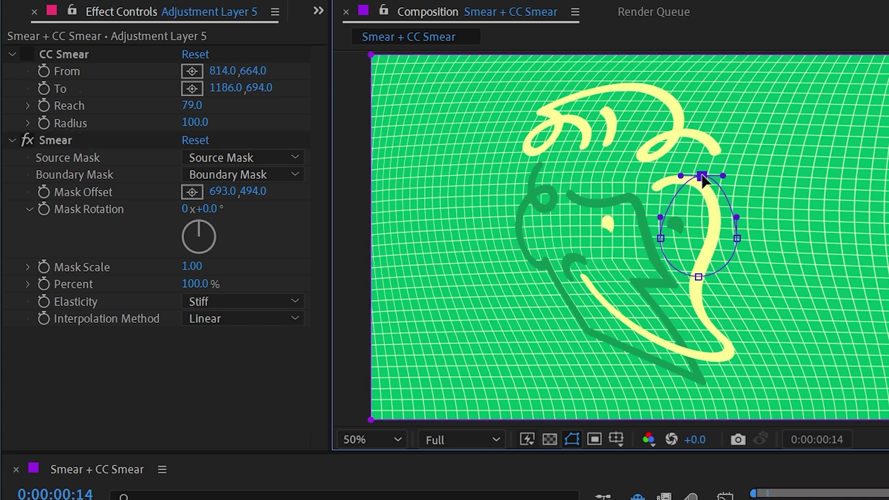
click(58, 140)
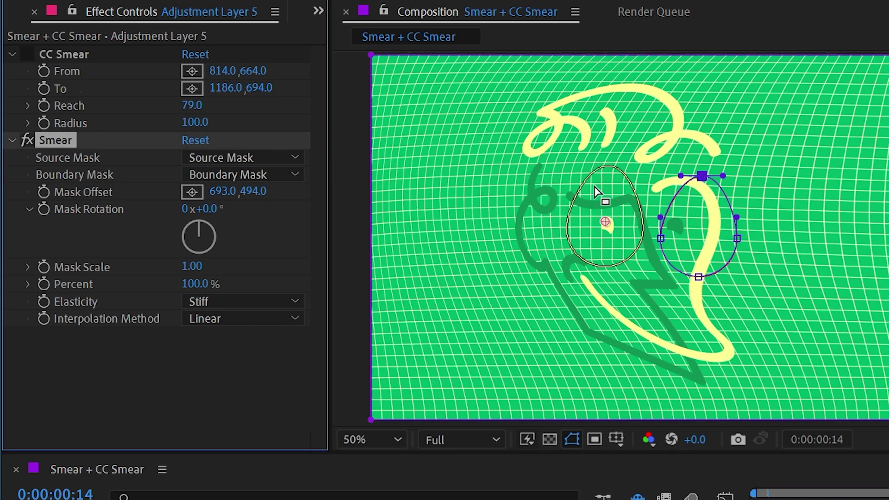
drag(584, 203, 695, 239)
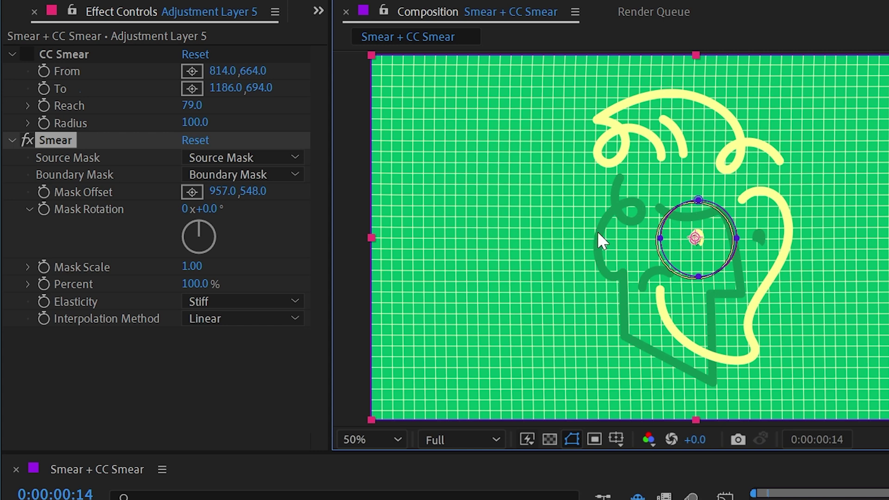
drag(696, 238, 566, 238)
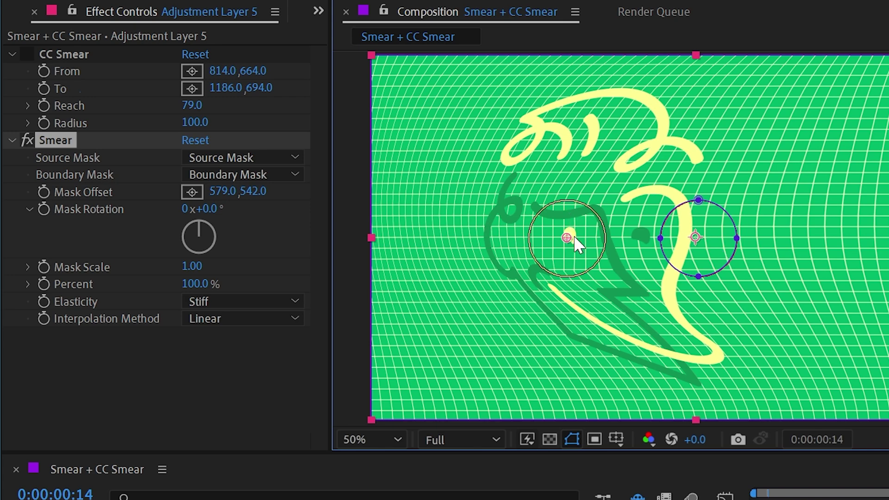
drag(574, 234, 702, 234)
mouse_move(207, 214)
mouse_down()
mouse_move(301, 208)
mouse_move(293, 208)
mouse_up()
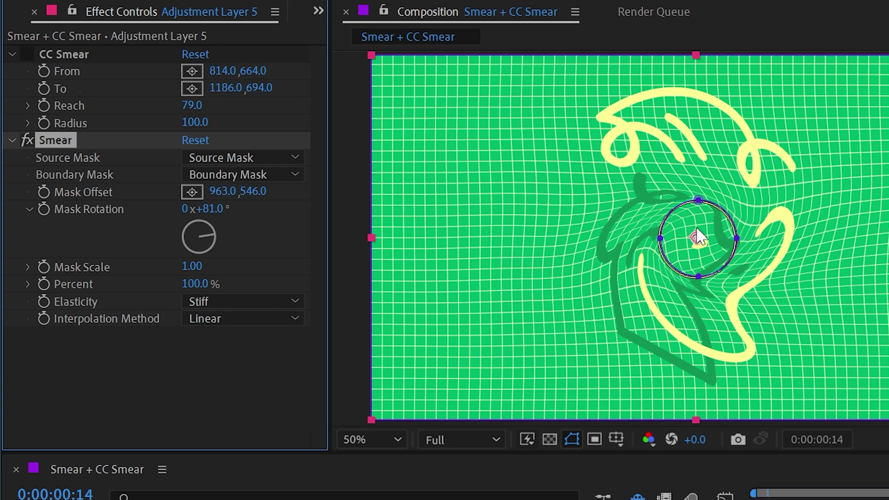
mouse_move(696, 237)
mouse_down()
mouse_move(707, 228)
mouse_move(849, 246)
mouse_move(870, 236)
mouse_move(789, 276)
mouse_move(606, 240)
mouse_up()
Set Smear Mask Rotation to 0 and Mask Scale to 0.52
click(209, 209)
text(0)
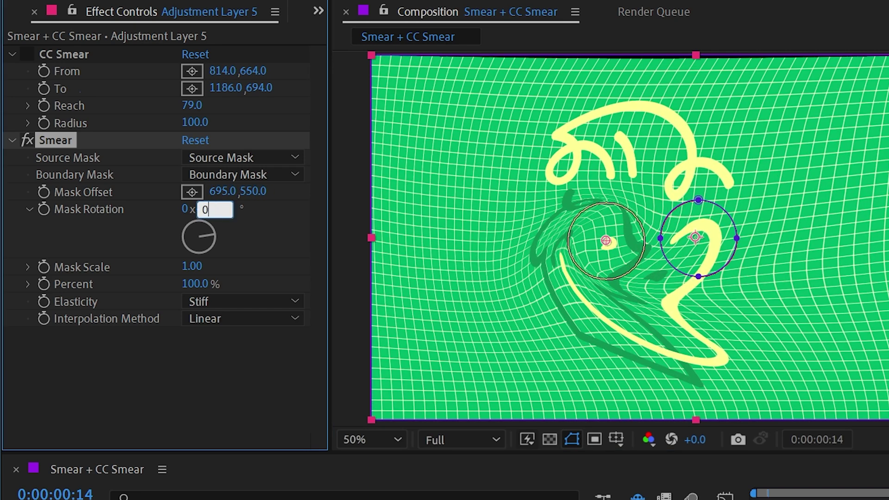
key(Return)
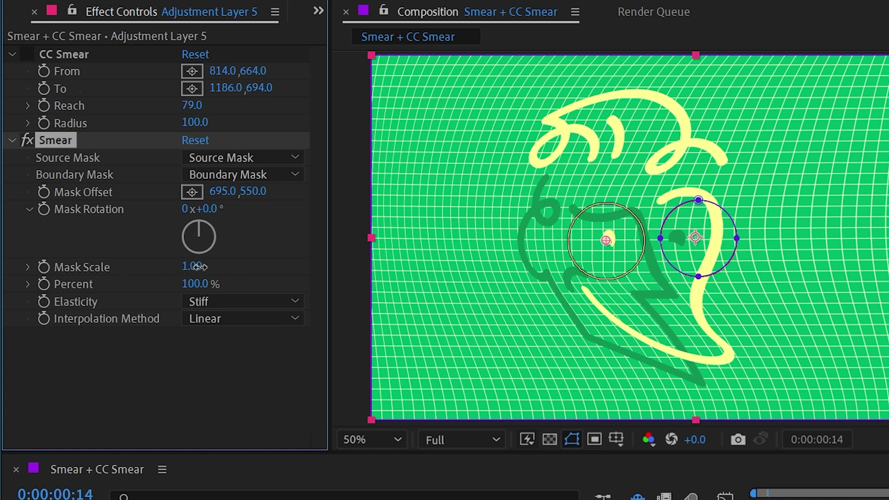
drag(192, 267, 214, 268)
drag(250, 273, 157, 276)
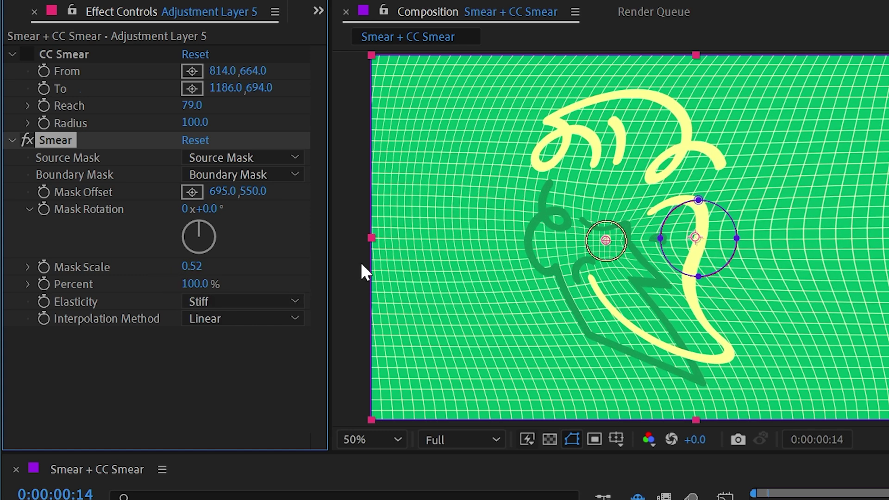
mouse_move(187, 284)
mouse_down()
mouse_move(58, 280)
mouse_move(202, 282)
mouse_up()
Set Smear Elasticity to Normal and move the Mask Offset to 1357,540
click(219, 302)
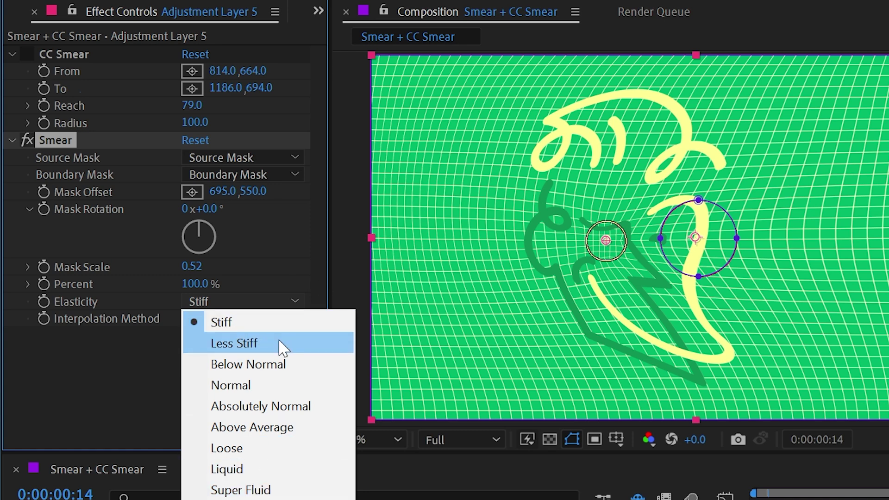
click(273, 386)
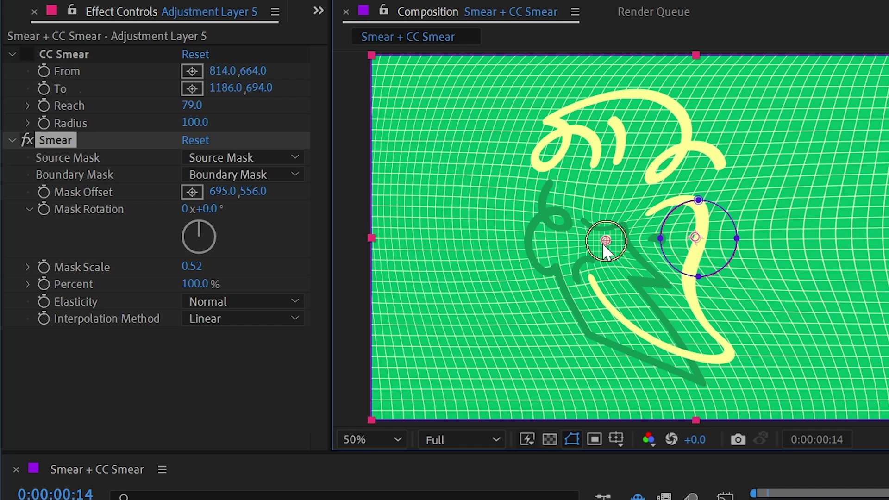
mouse_move(602, 242)
mouse_down()
mouse_move(621, 275)
mouse_move(709, 301)
mouse_move(782, 248)
mouse_move(786, 229)
mouse_up()
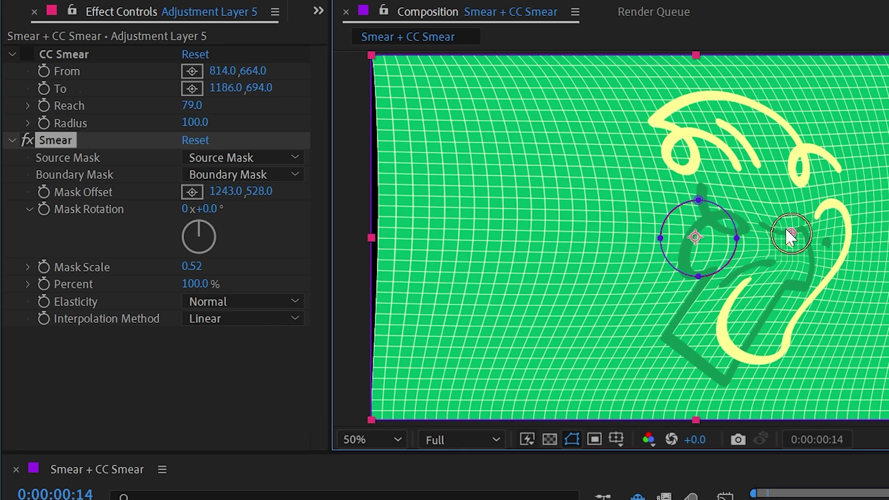
click(211, 303)
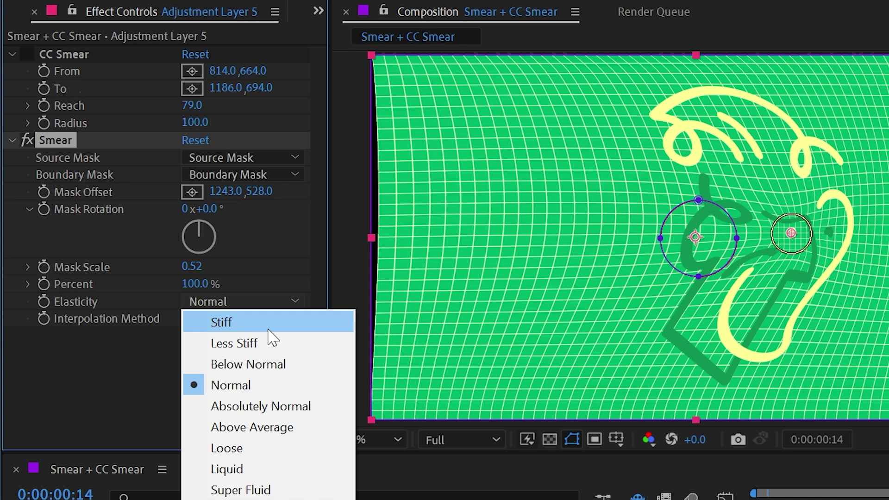
click(220, 347)
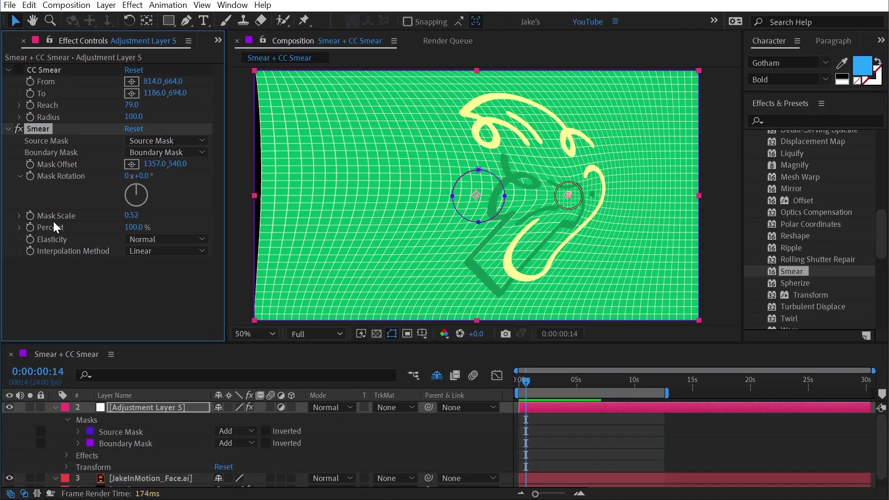
Keyframe Smear Percent at 0% at 0:00 and 100% at 2:00, then preview
click(529, 386)
key(Home)
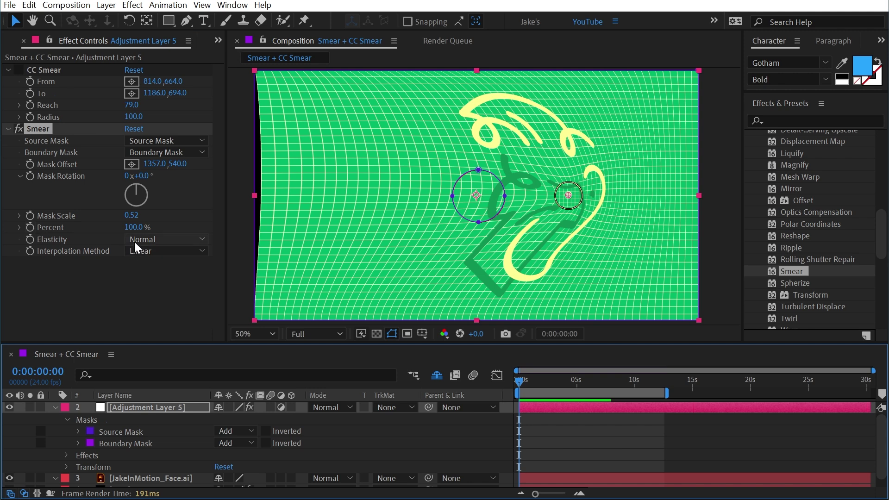
drag(131, 227, 35, 229)
drag(526, 384, 541, 382)
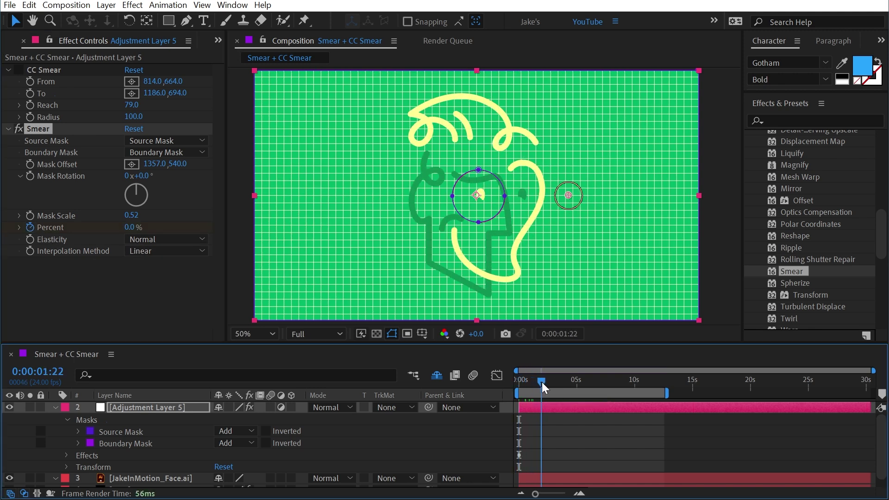
drag(128, 227, 294, 239)
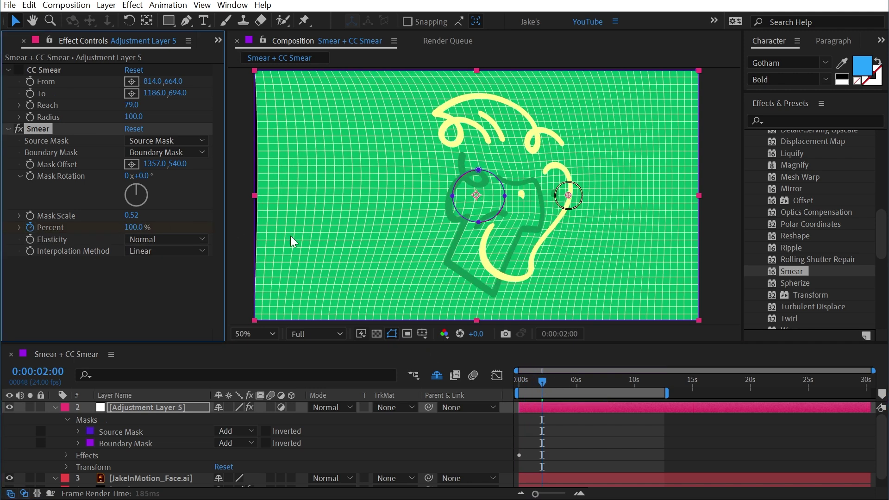
key(u)
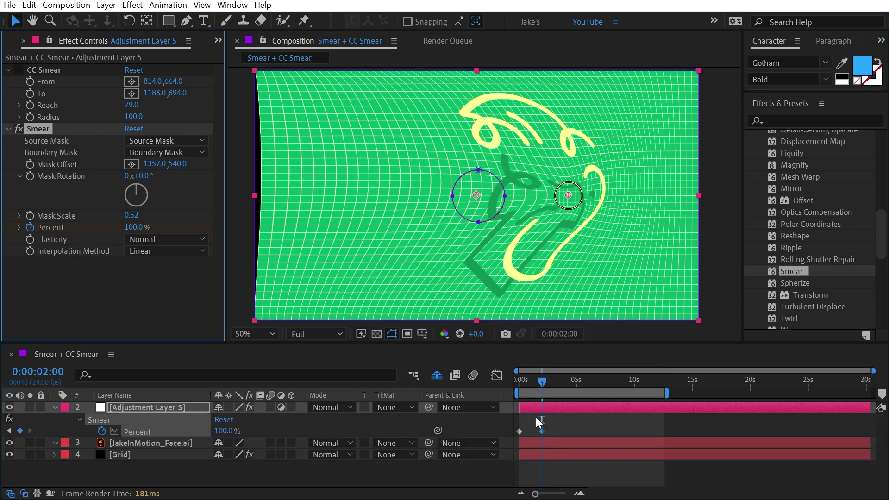
key(equal)
key(equal)
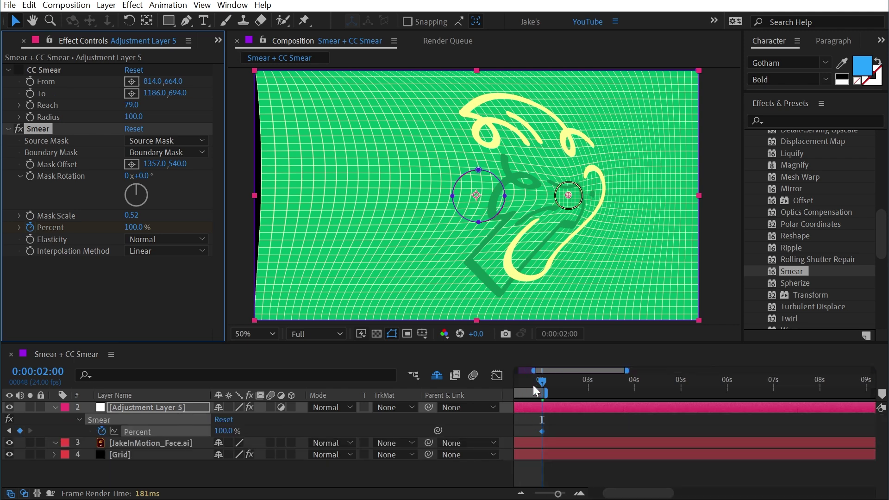
key(space)
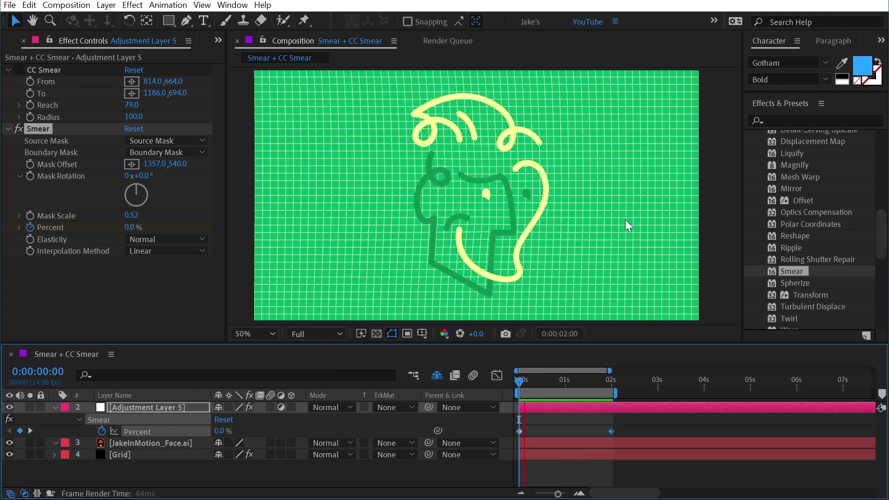
Easy-ease both Percent keyframes and pull the speed peak earlier in the Graph Editor
drag(633, 426, 515, 432)
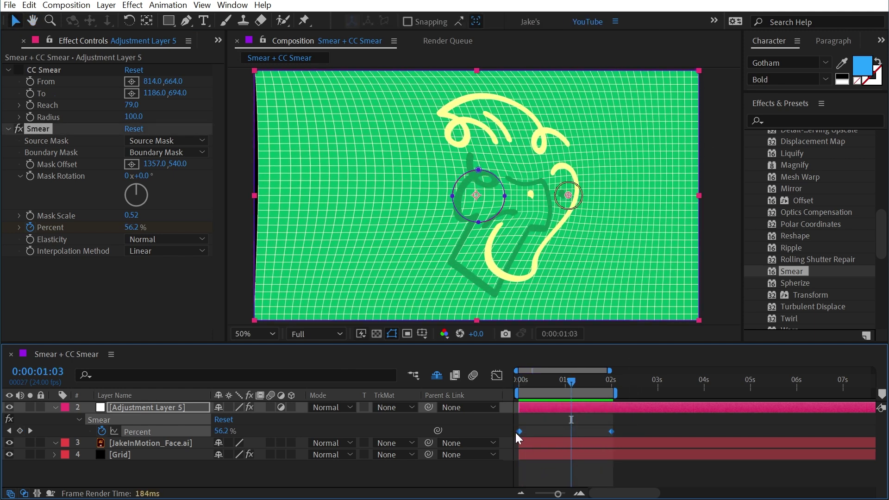
key(F9)
click(500, 372)
drag(611, 462, 541, 461)
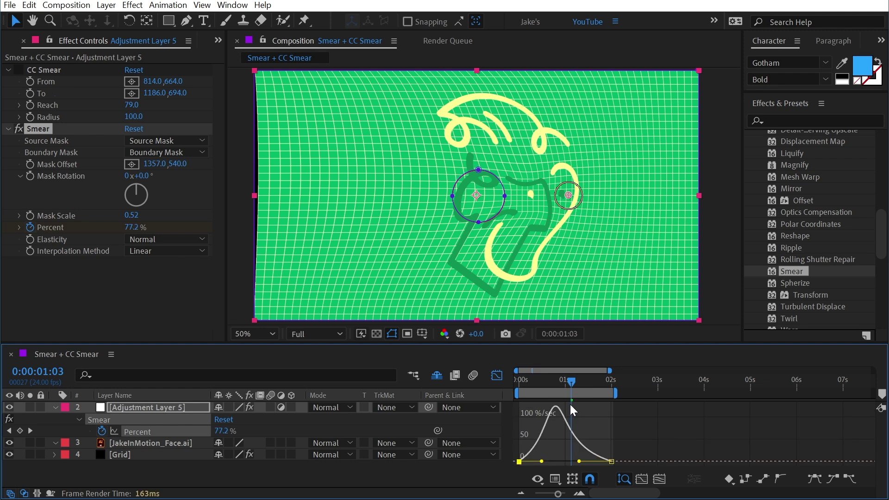
click(538, 382)
key(space)
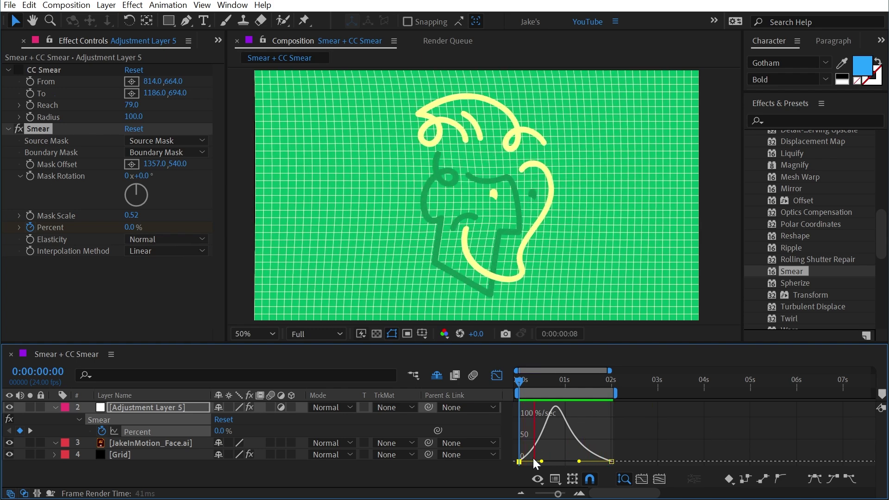
Set Smear's Interpolation Method to Discrete and preview the animation
click(143, 251)
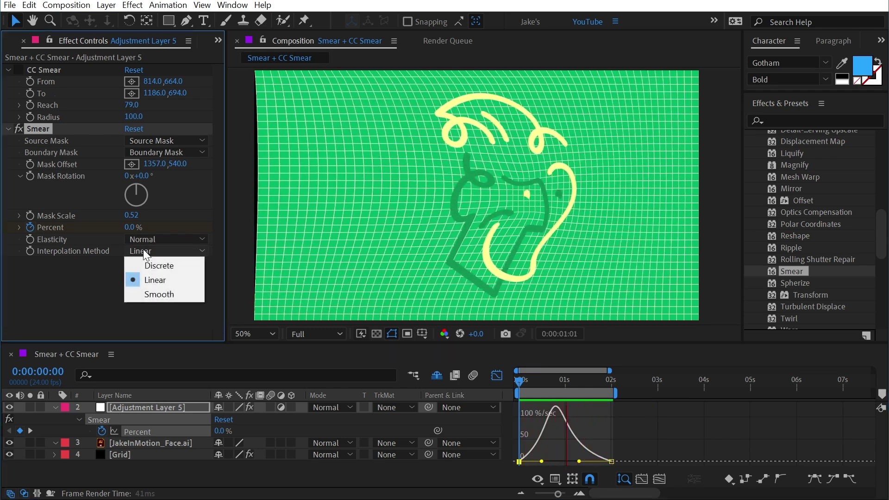
click(154, 264)
key(space)
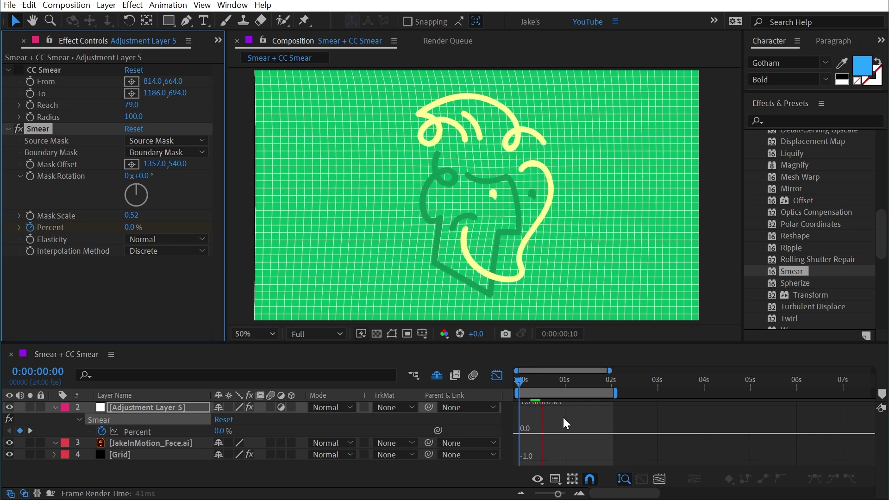
click(497, 375)
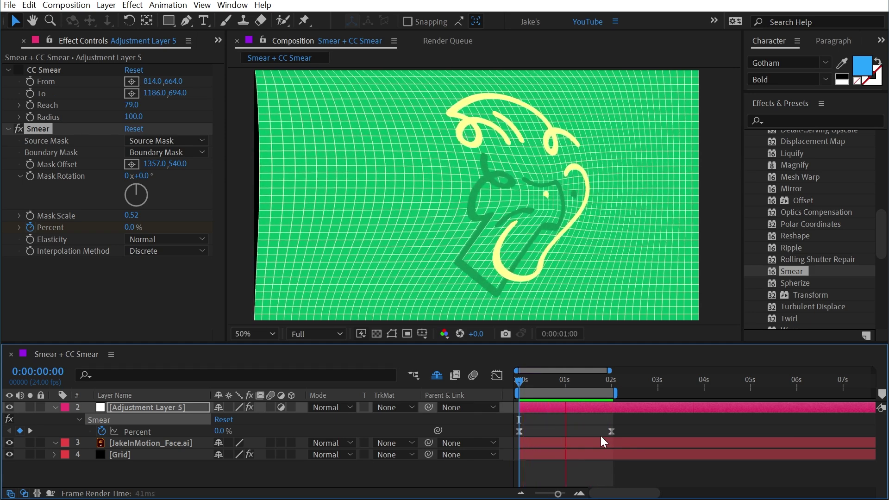
Switch Interpolation Method to Smooth and key Percent at 9.9% at 0:00:00:20
click(161, 251)
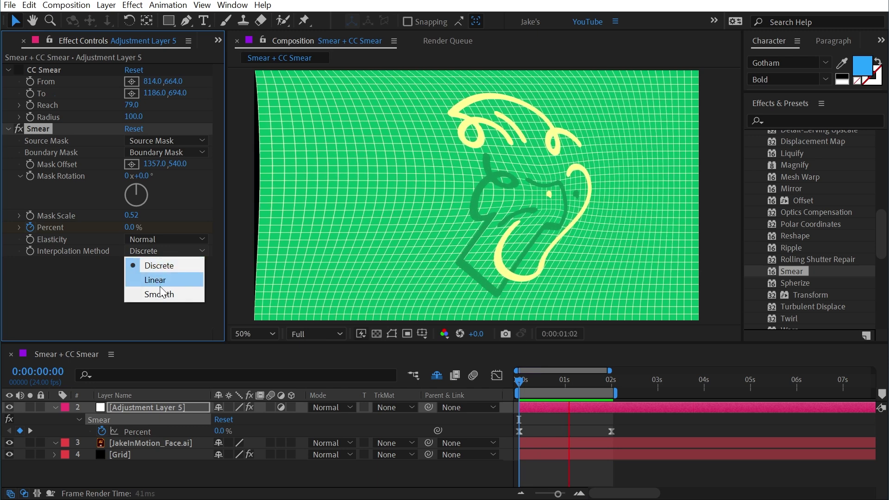
click(159, 294)
click(555, 382)
drag(556, 384, 557, 385)
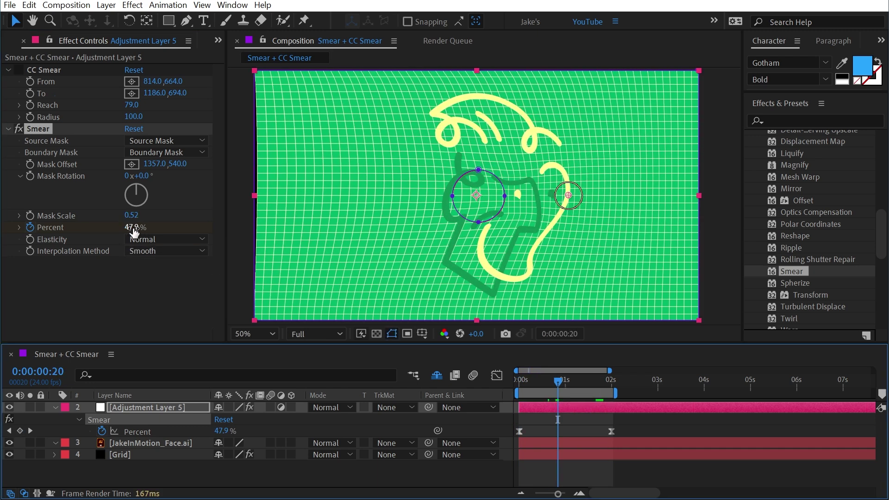
drag(134, 231, 117, 231)
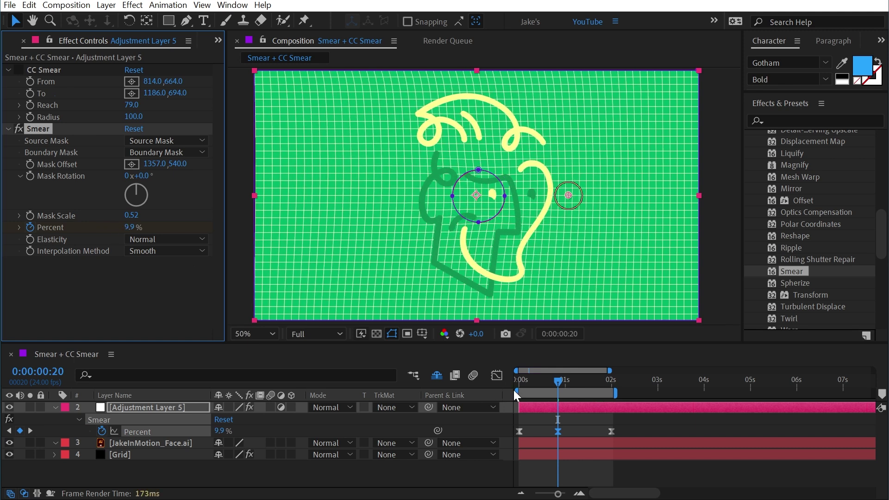
Add Percent keyframes of 100% near 1:08 and 59% at 1:11, then preview from the start
drag(558, 383, 580, 384)
drag(127, 227, 150, 228)
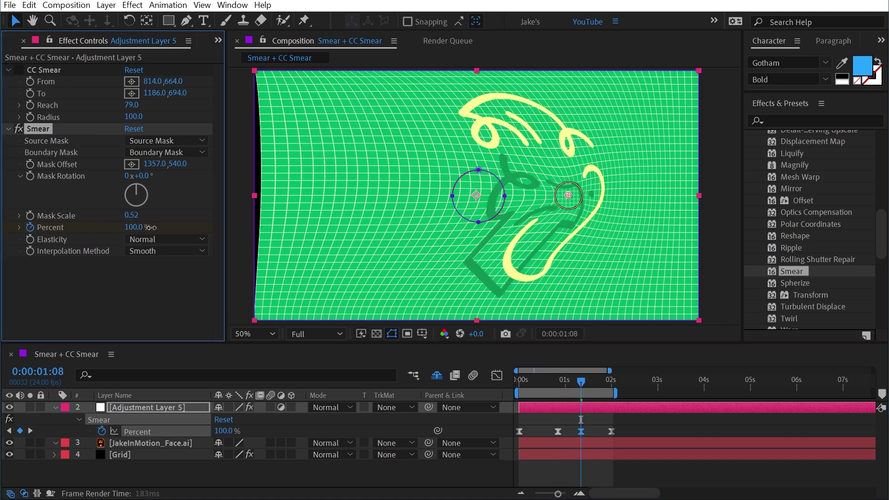
drag(581, 431, 566, 431)
drag(582, 379, 587, 380)
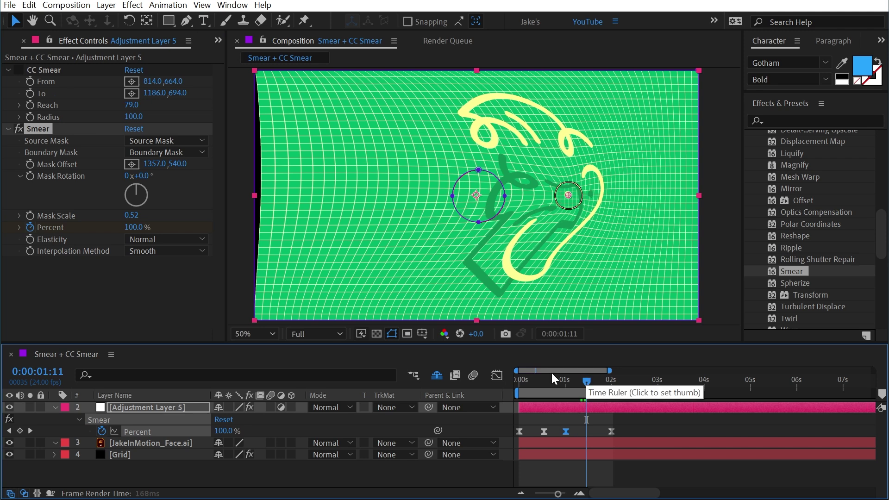
drag(139, 227, 120, 227)
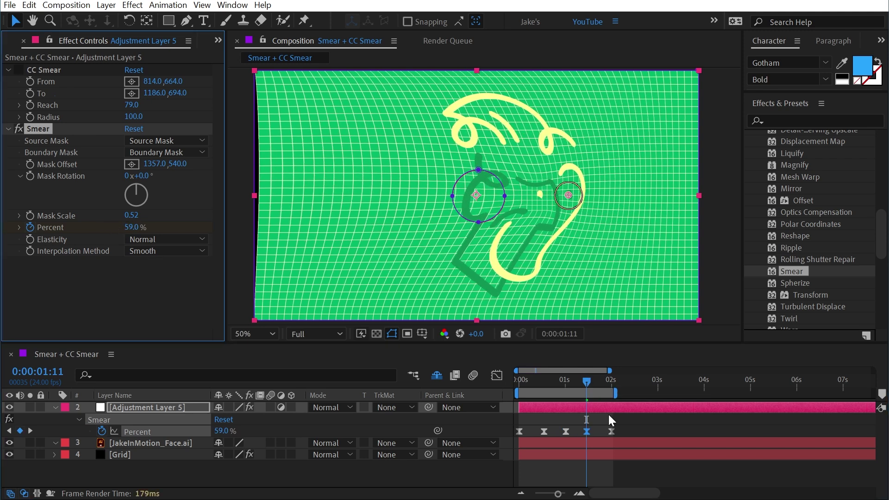
mouse_move(587, 381)
mouse_down()
mouse_move(520, 380)
mouse_move(534, 381)
mouse_up()
mouse_move(641, 431)
mouse_down()
mouse_move(492, 432)
mouse_move(518, 431)
mouse_up()
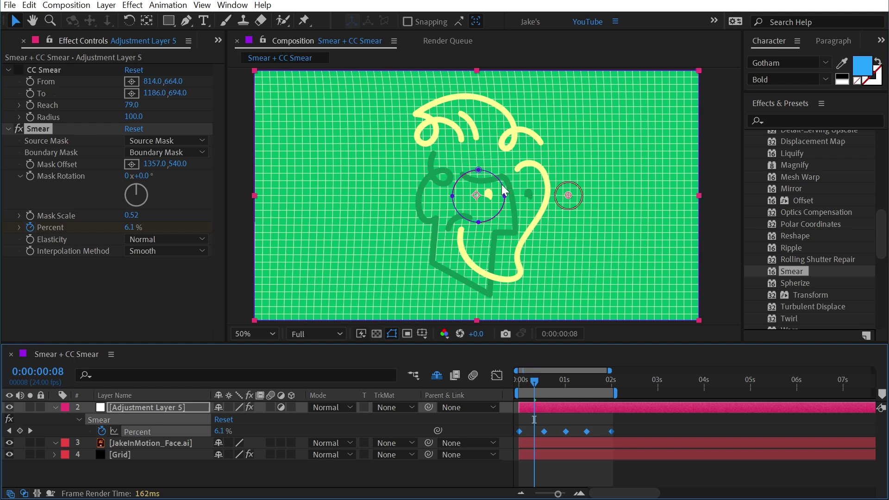
drag(554, 379, 477, 380)
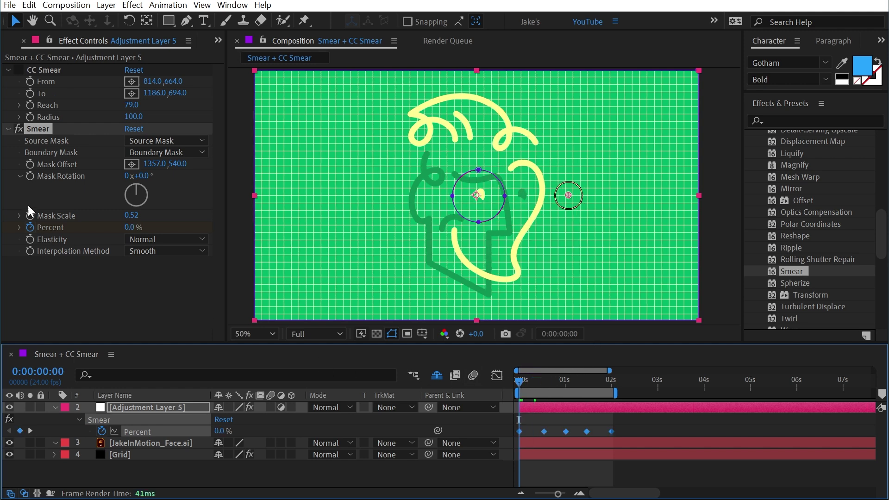
key(space)
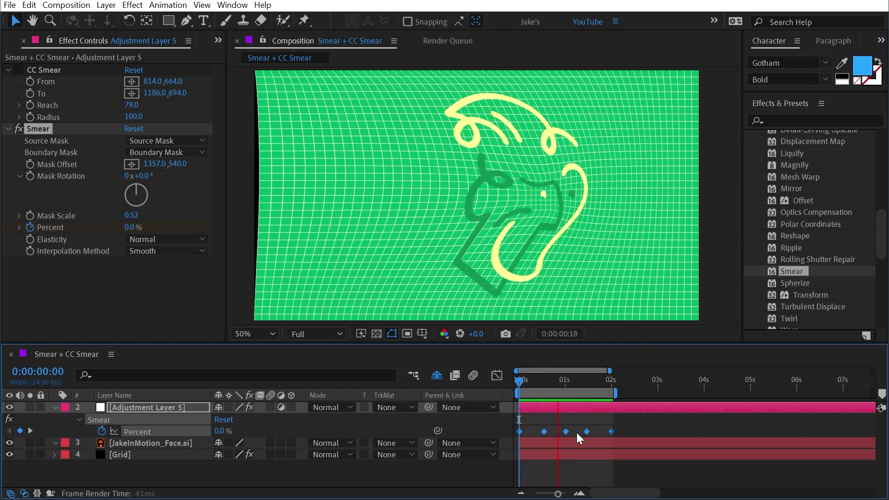
key(space)
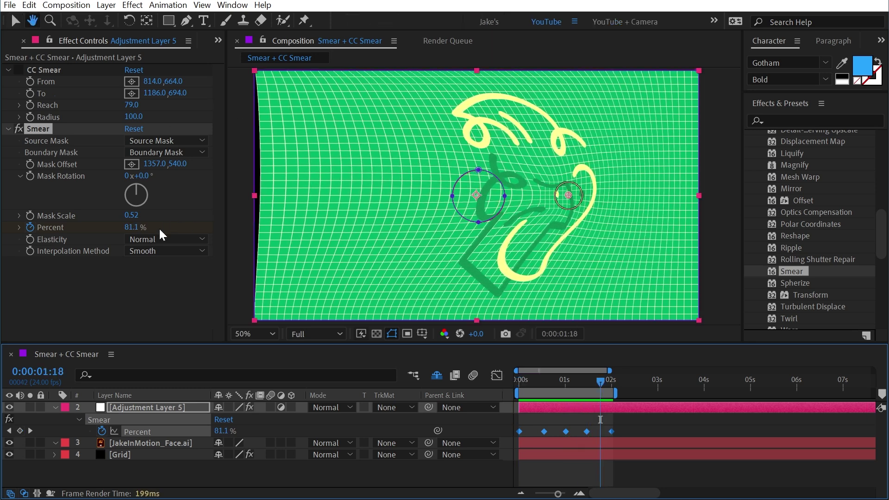